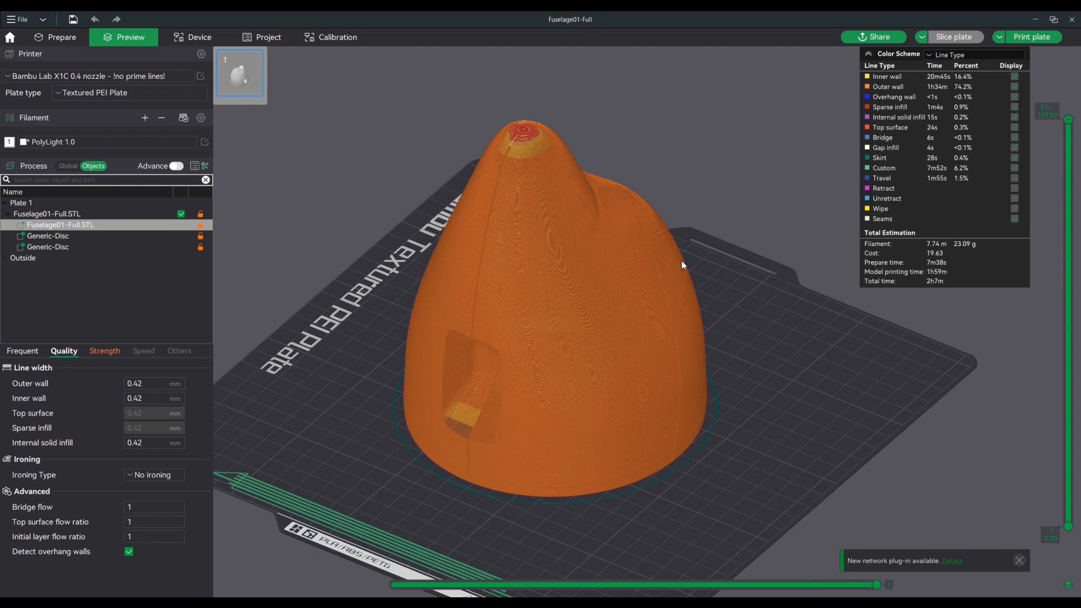
Compare the sliced fuselage, seen from above and underneath, with the original Fuselage01-Full.STL model in the separate 3D viewer.
left_click_drag(735, 329, 529, 317)
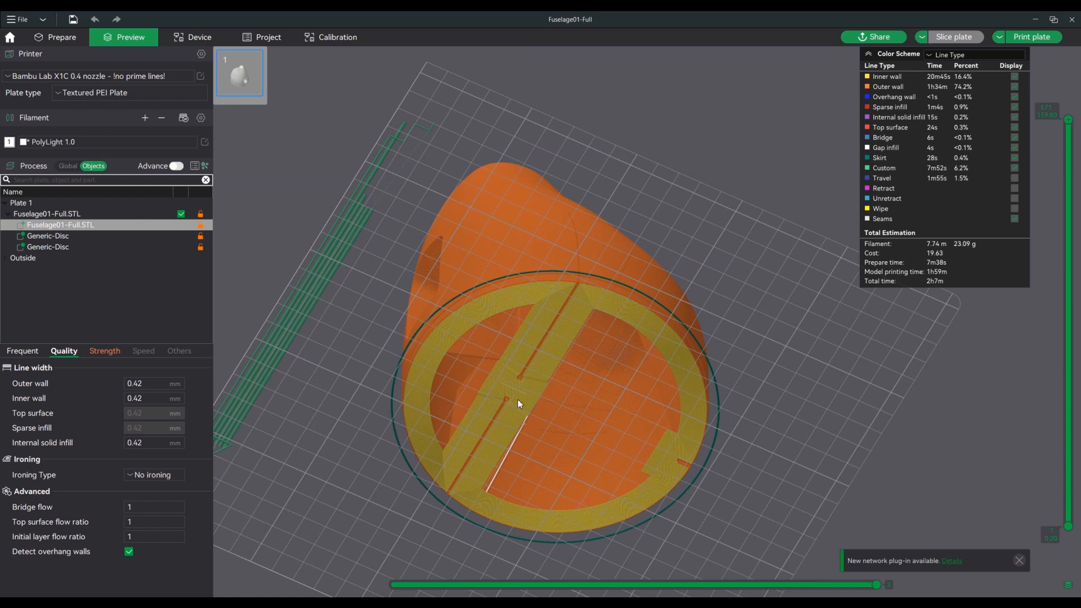
left_click_drag(628, 414, 601, 419)
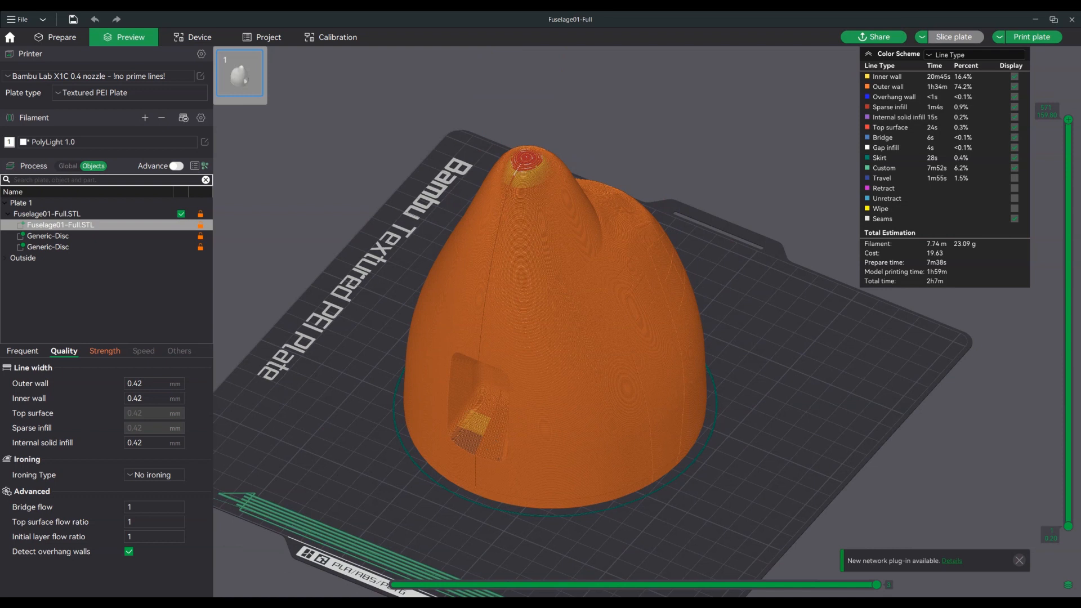
mouse_move(436, 602)
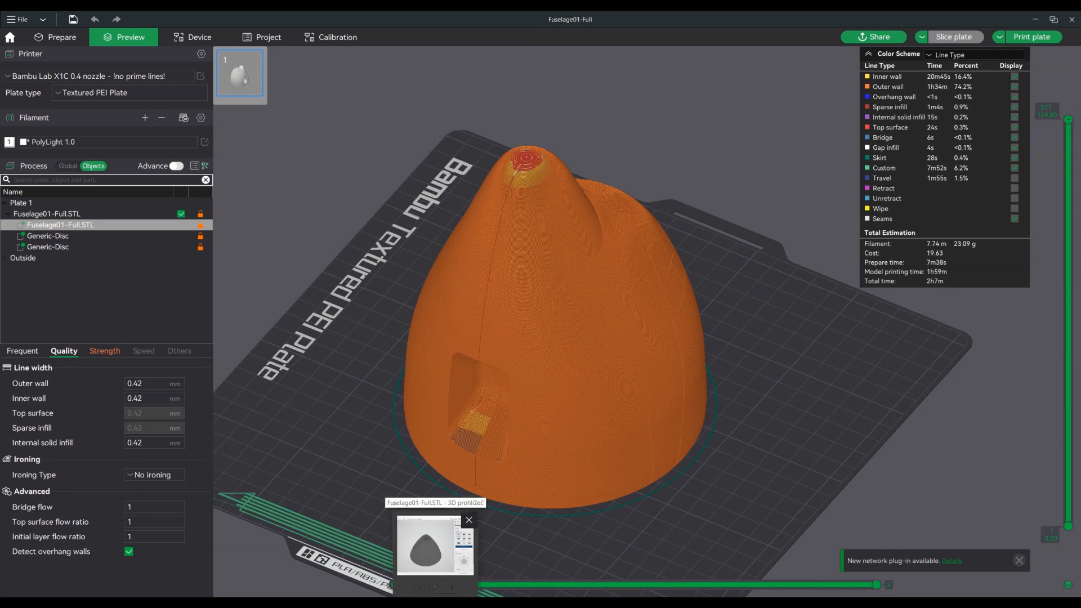
left_click(435, 602)
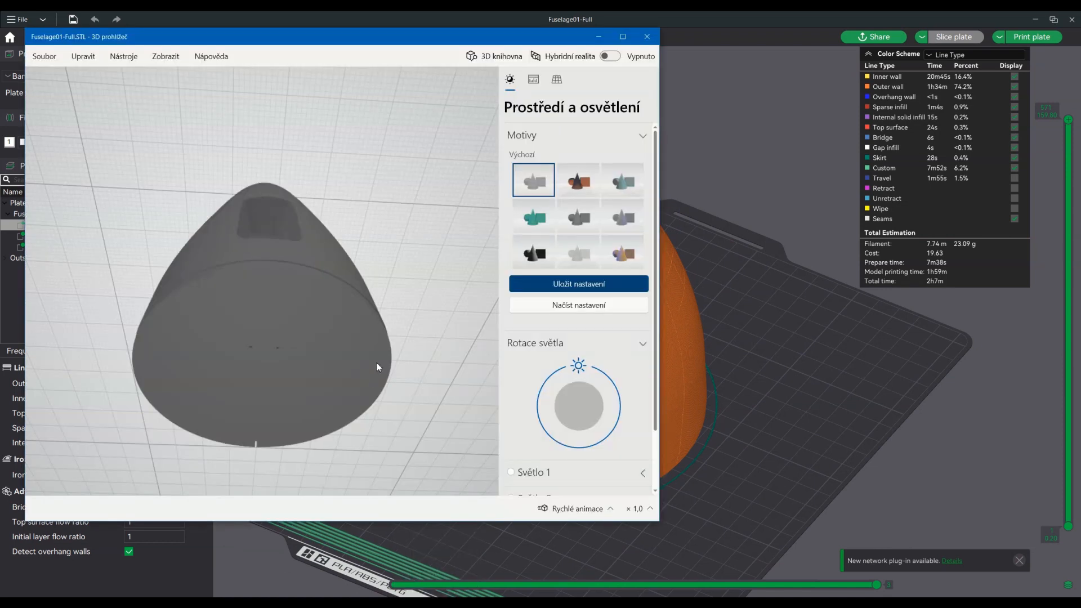
mouse_move(285, 335)
left_mouse_down()
mouse_move(305, 357)
mouse_move(307, 334)
left_mouse_up()
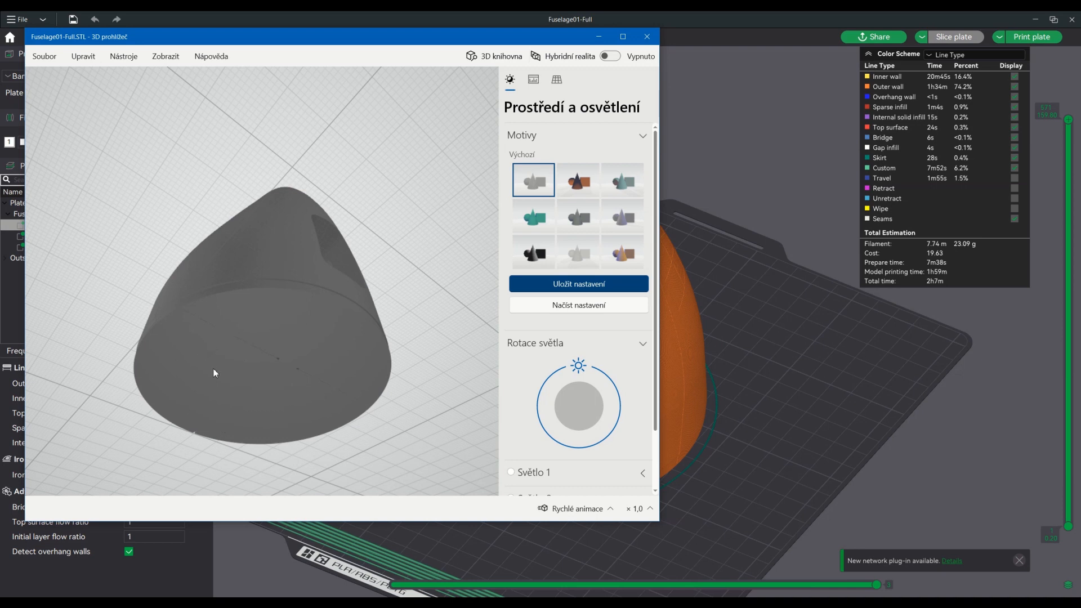
Switch back to Bambu Studio and examine the base ring and internal ribs on the sliced fuselage's underside.
left_click(772, 384)
left_click_drag(629, 433, 549, 371)
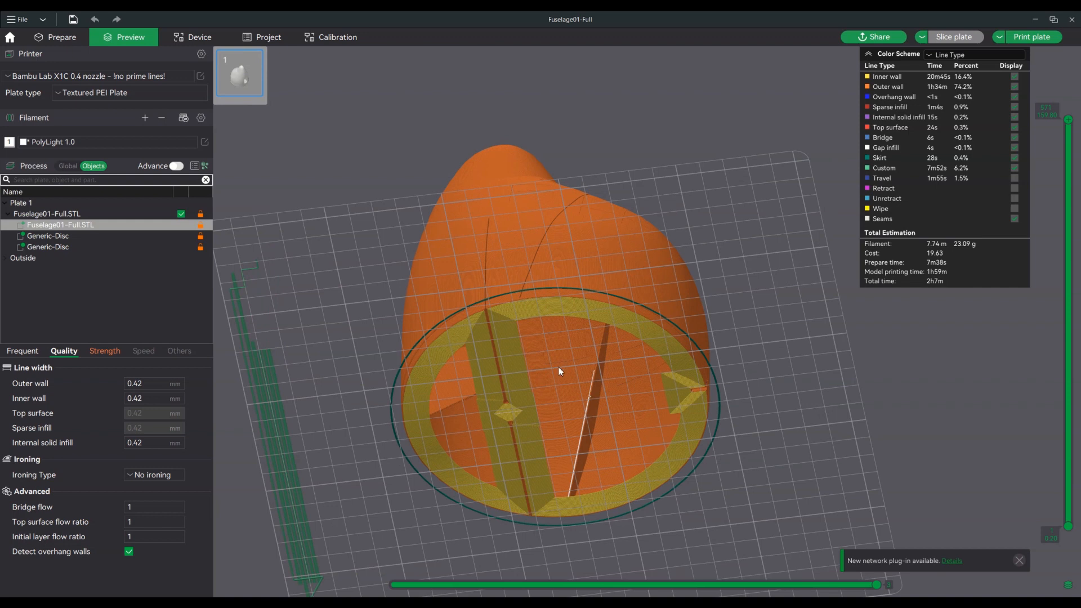
left_click_drag(557, 372, 565, 379)
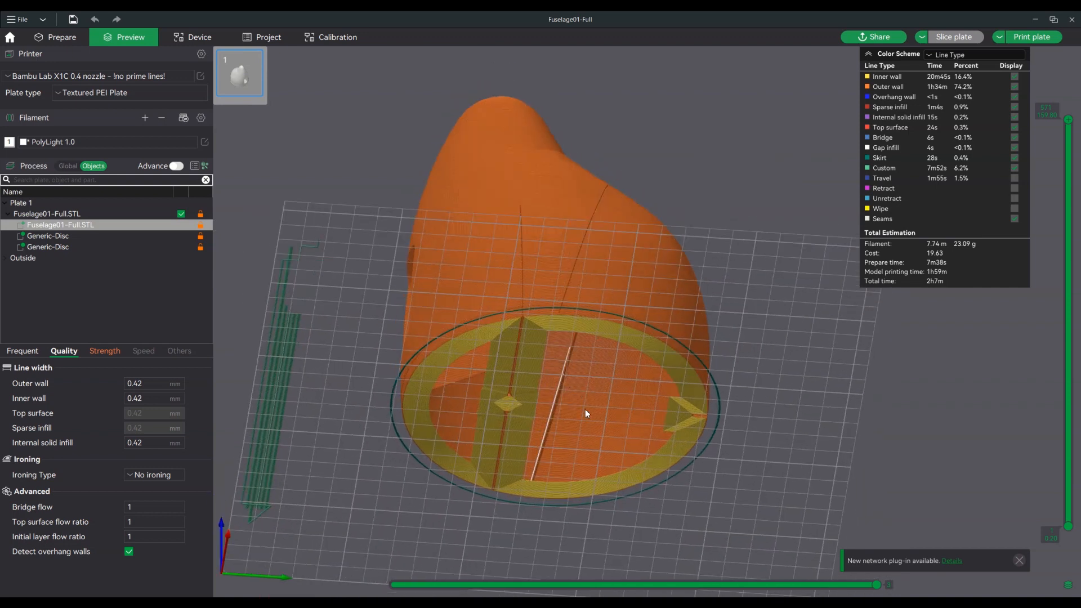
left_click_drag(568, 358, 600, 411)
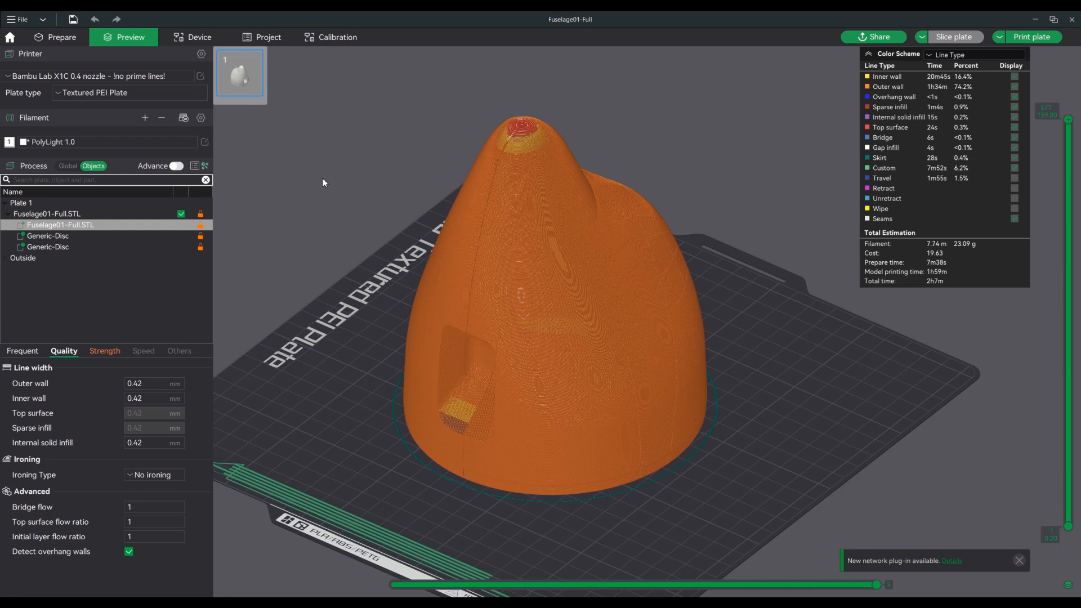
Return to the unsliced model and review the wall and shell settings of the disc modifier at the fuselage base.
left_click(57, 37)
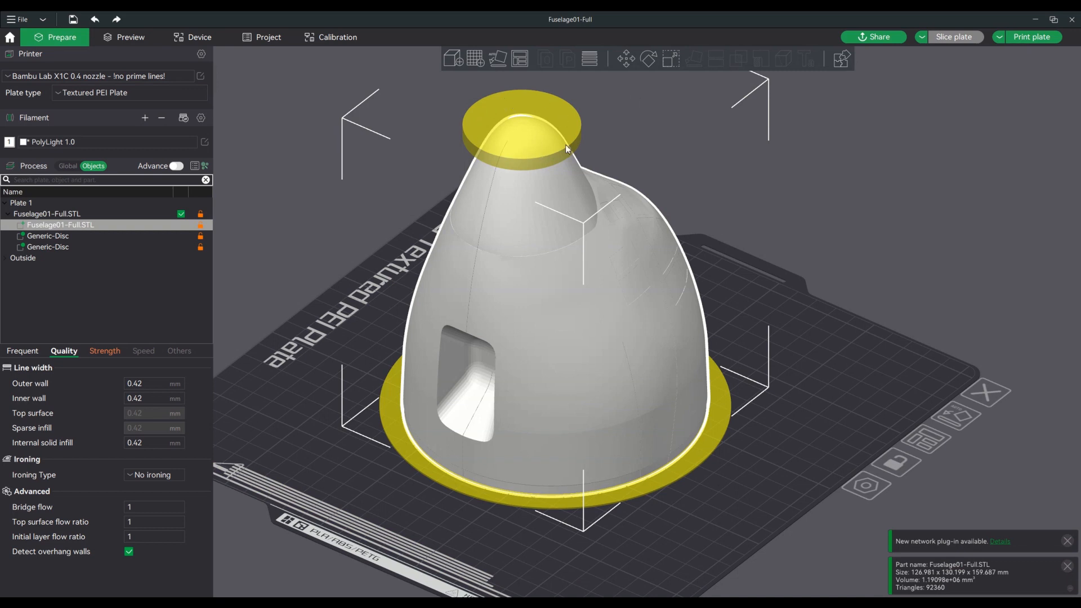
left_click_drag(678, 181, 698, 190)
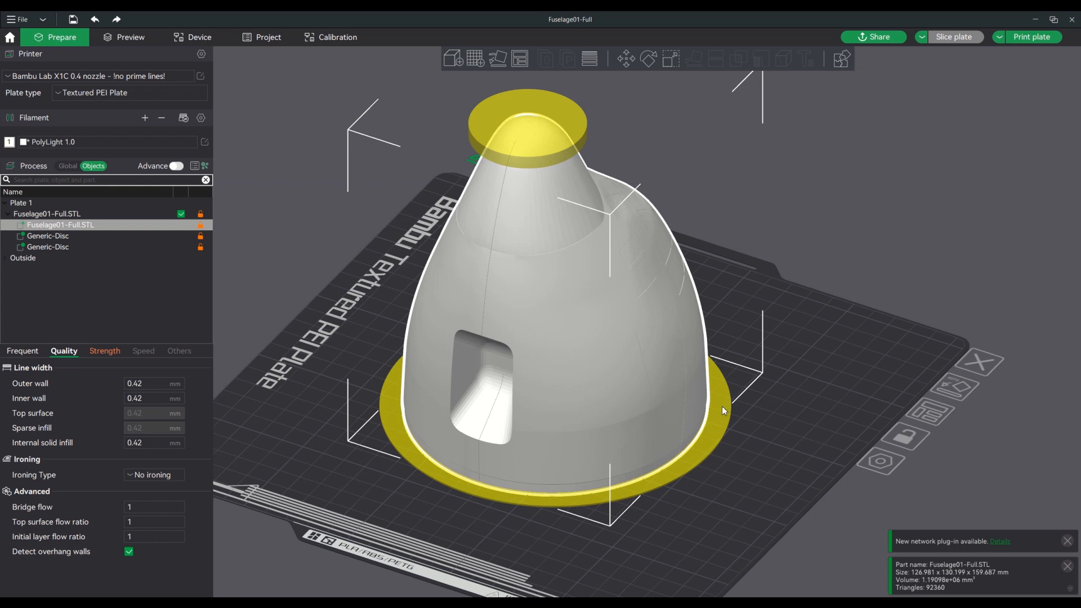
left_click_drag(741, 447, 734, 406)
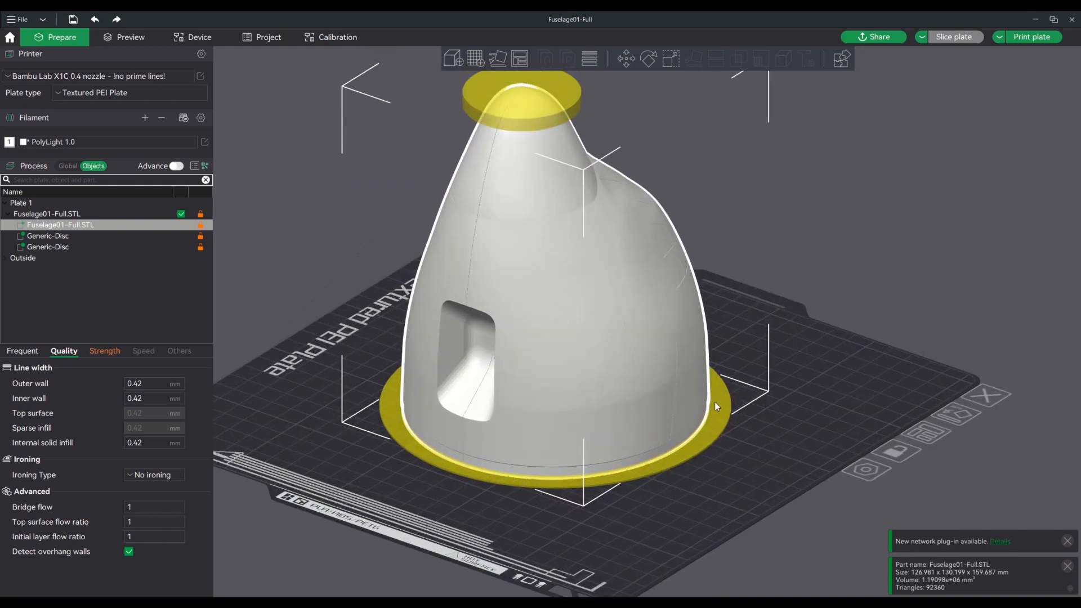
left_click(54, 251)
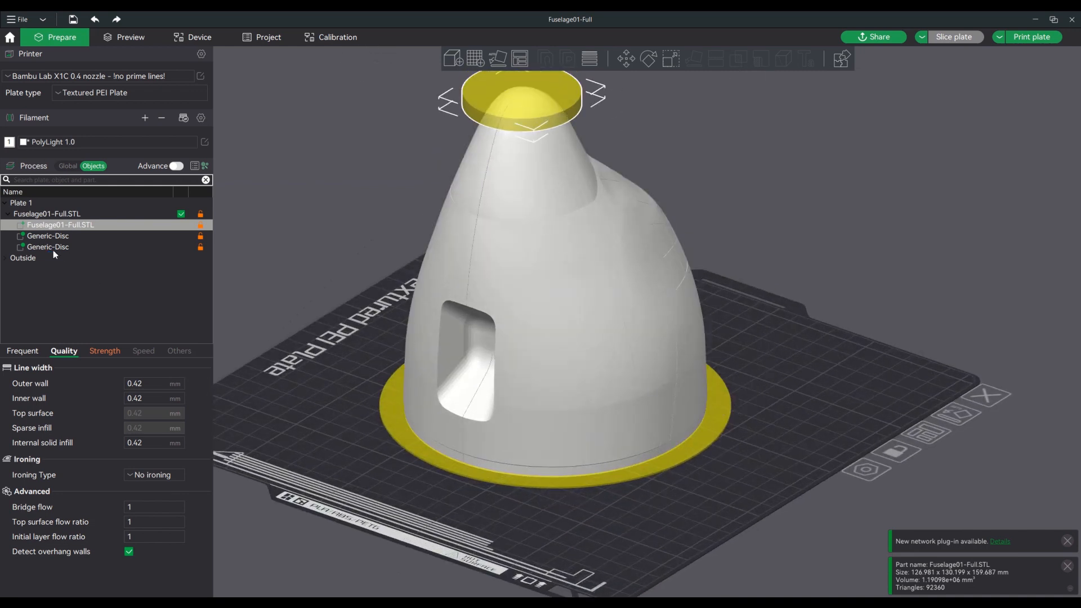
left_click(53, 238)
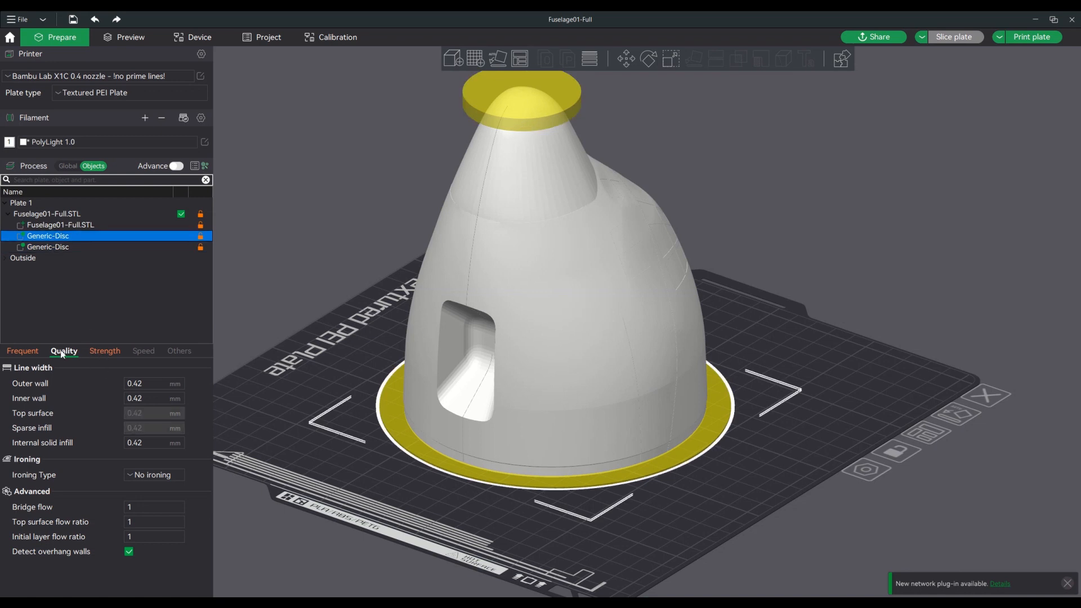
left_click(28, 351)
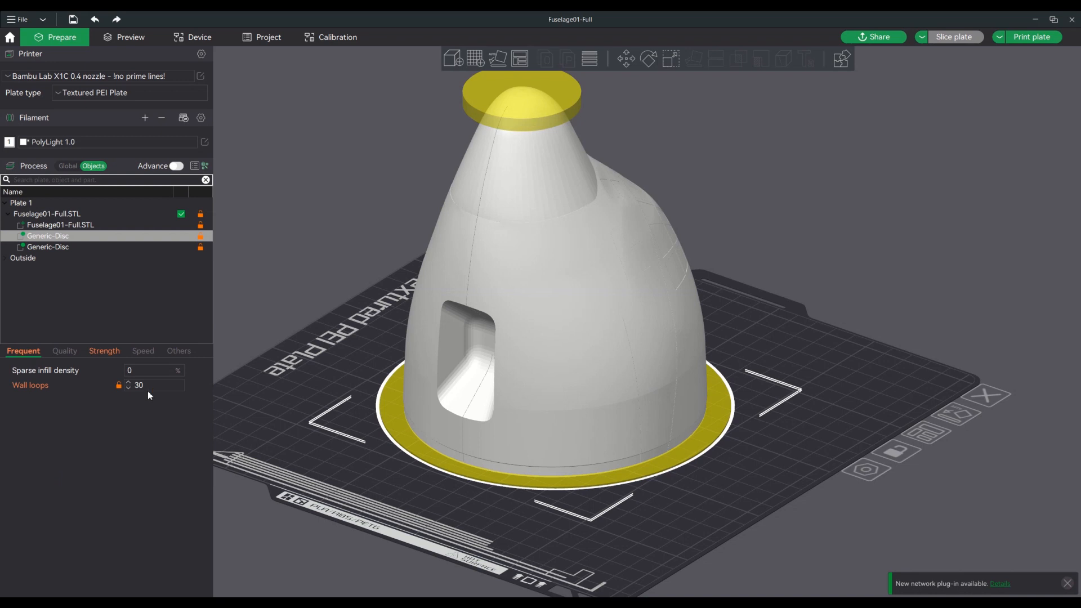
left_click(109, 350)
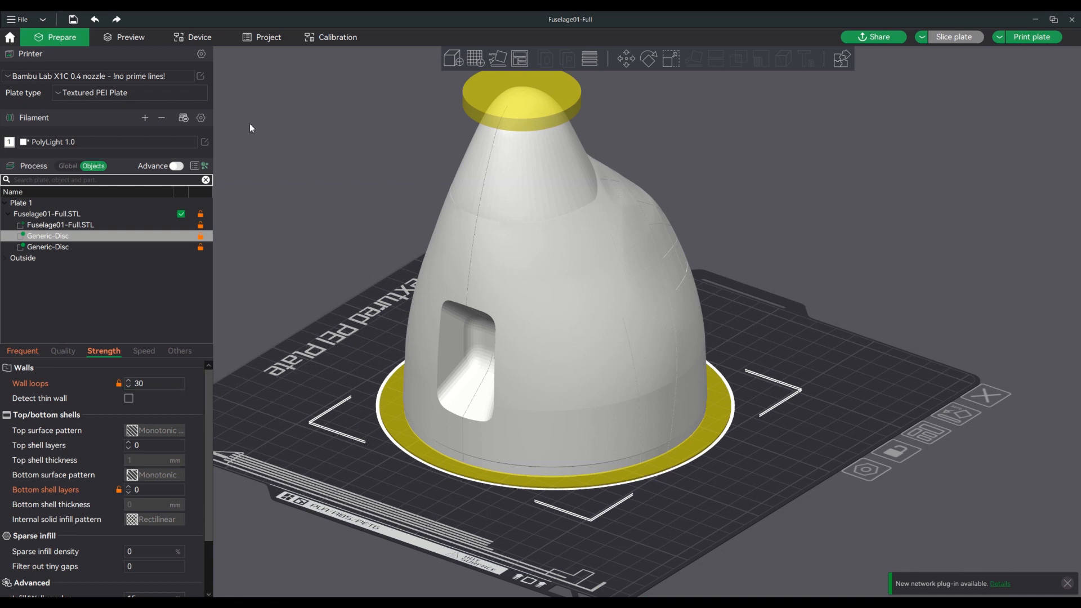
Examine the wall loops in the sliced fuselage's base from underneath, including a close-up of the individual print lines.
left_click(124, 37)
left_click_drag(638, 399, 711, 397)
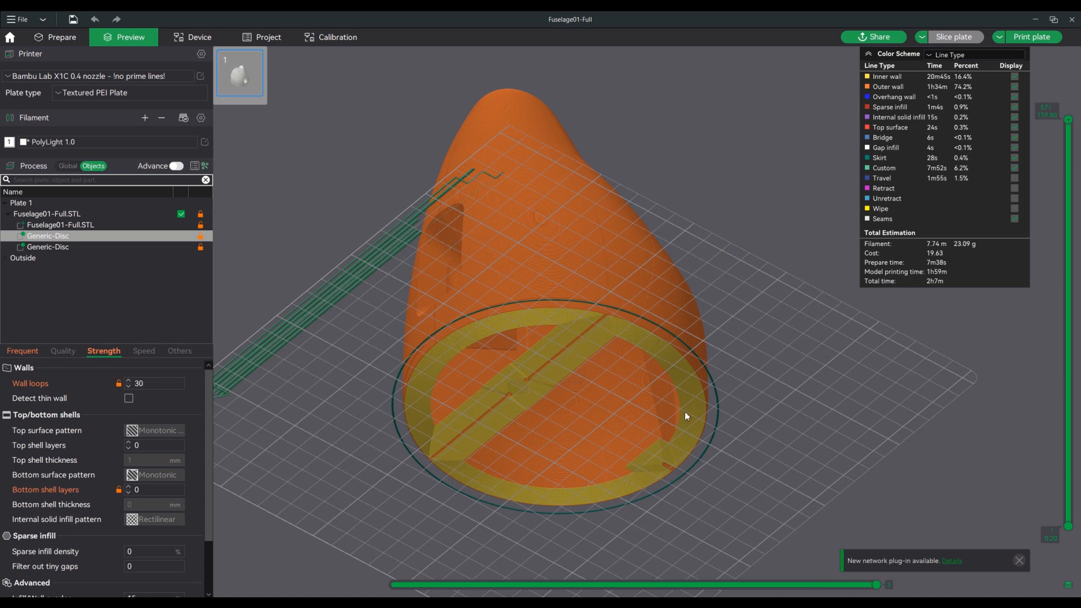
left_click_drag(685, 415, 666, 420)
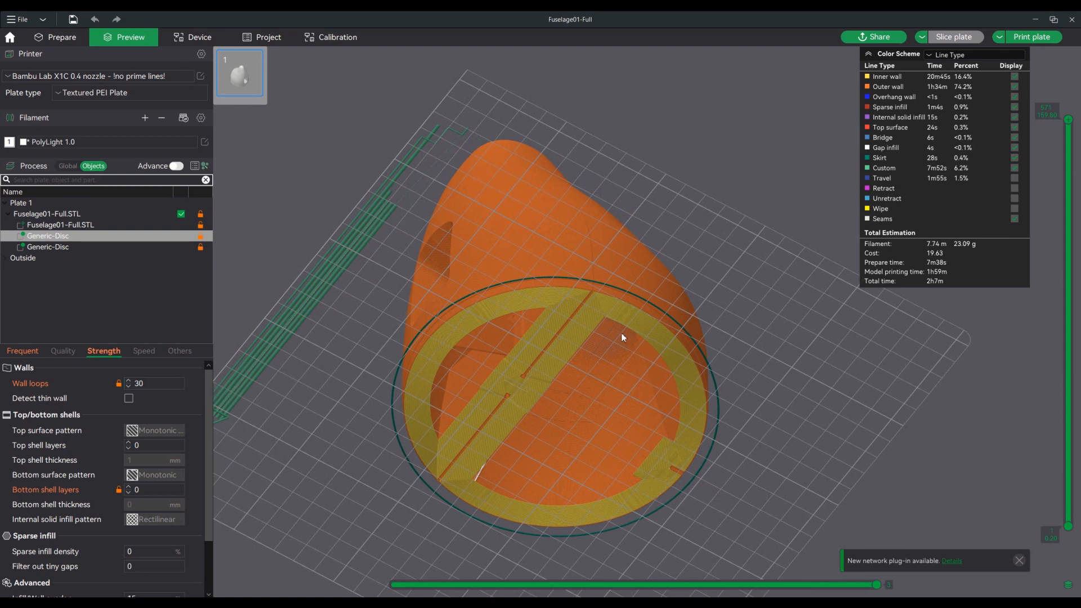
left_click_drag(606, 404, 617, 441)
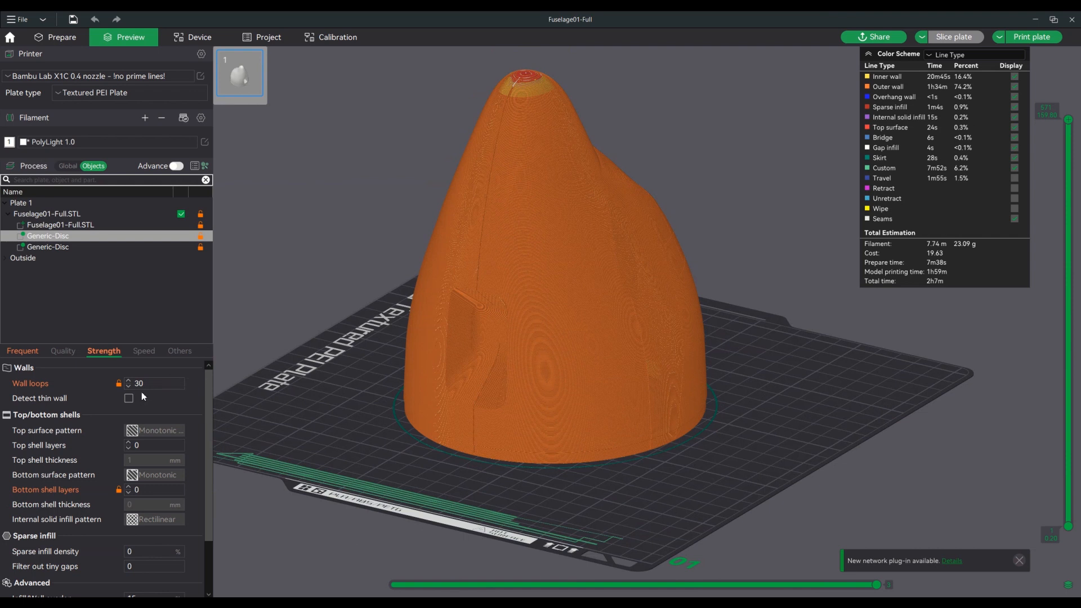
left_click_drag(563, 420, 589, 399)
left_click_drag(570, 363, 564, 363)
scroll(562, 359, "up", 10)
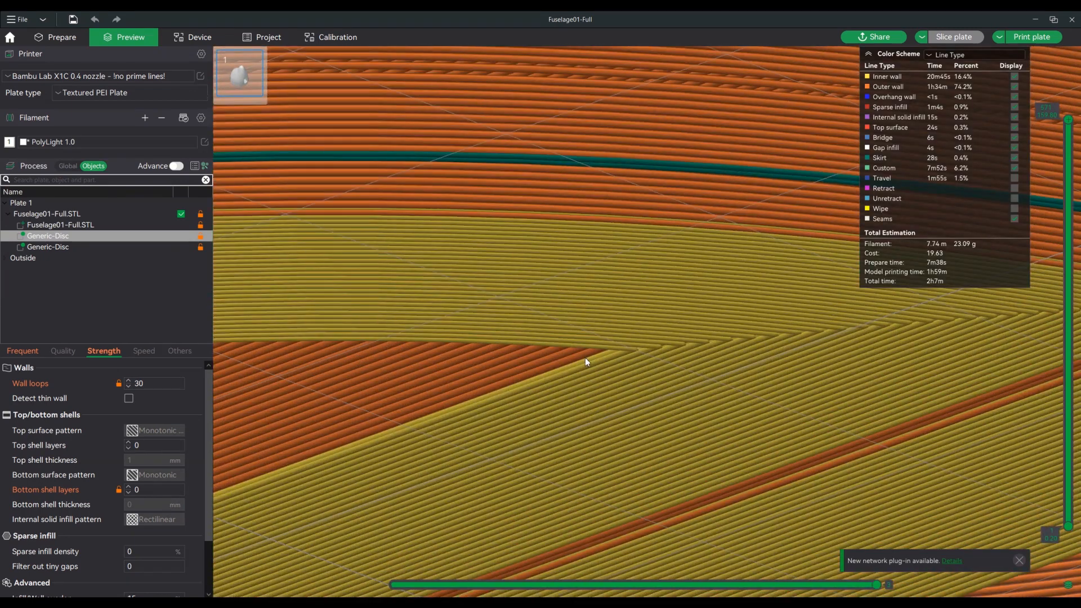
scroll(585, 357, "down", 5)
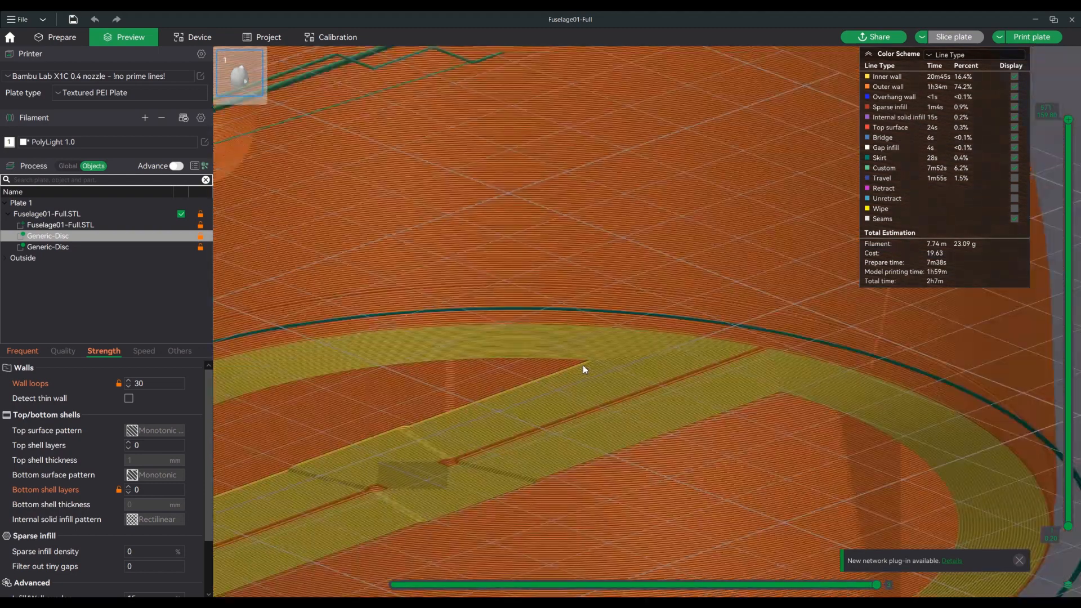
scroll(583, 365, "down", 10)
left_click_drag(612, 391, 611, 281)
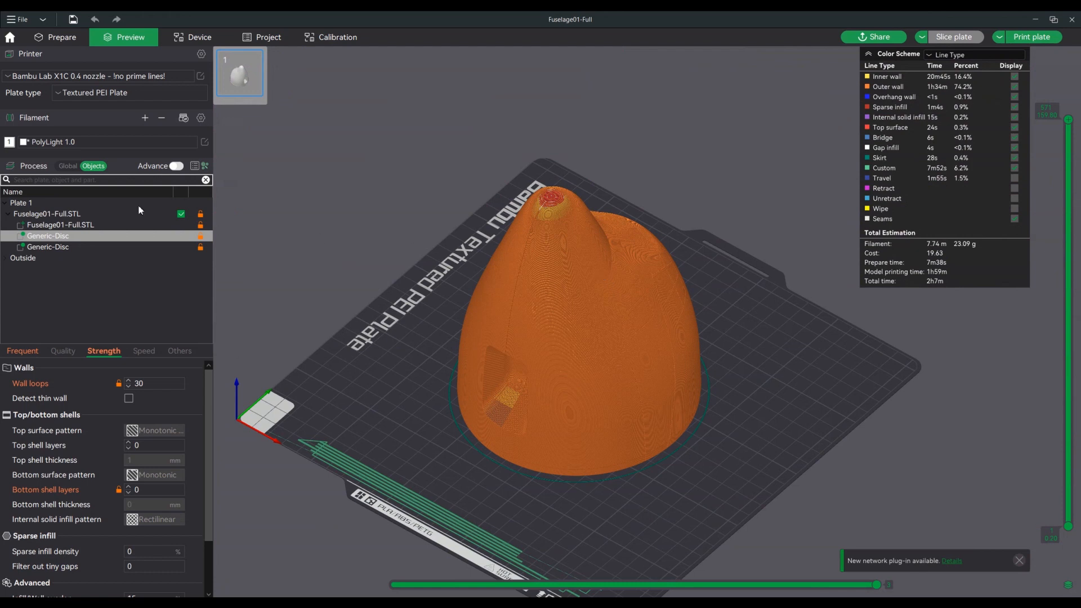
Return to the unsliced model and review the wall, top shell and sparse infill settings of the disc modifier around the nose.
key("ctrl+1")
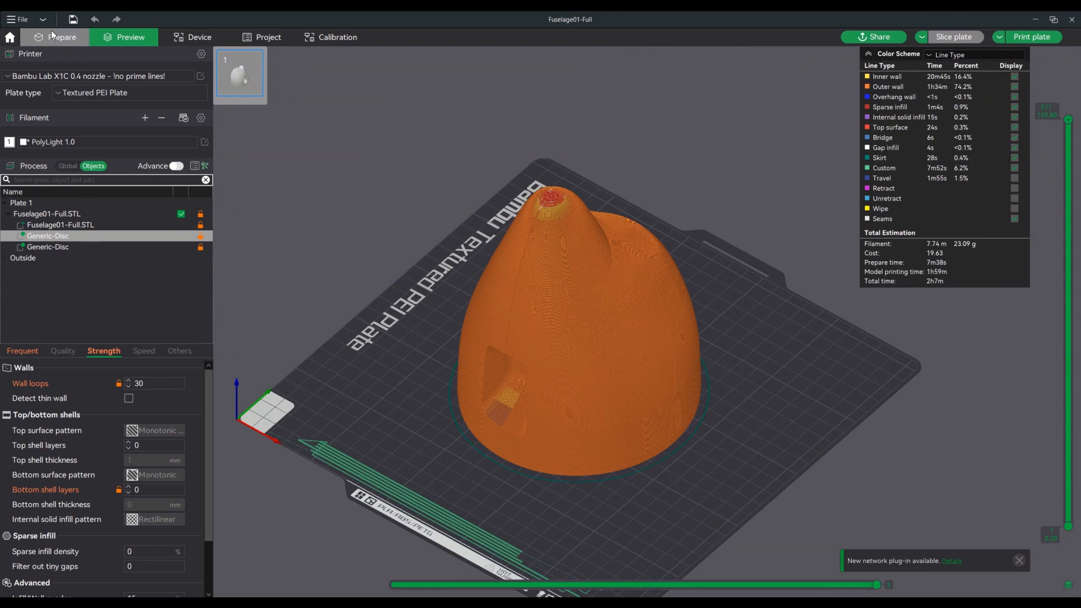
left_click(50, 247)
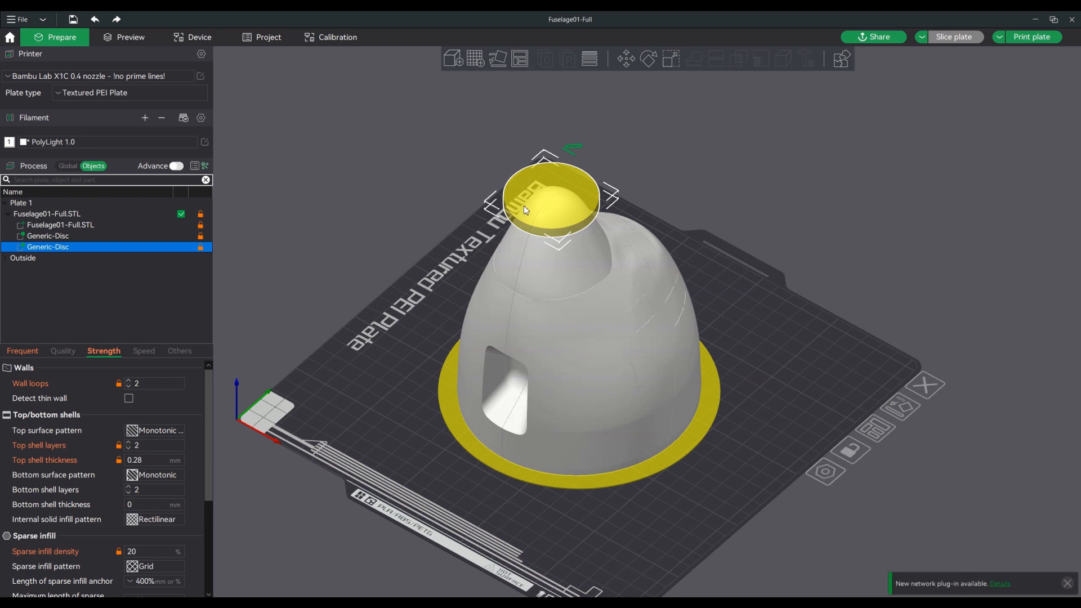
left_click(605, 250)
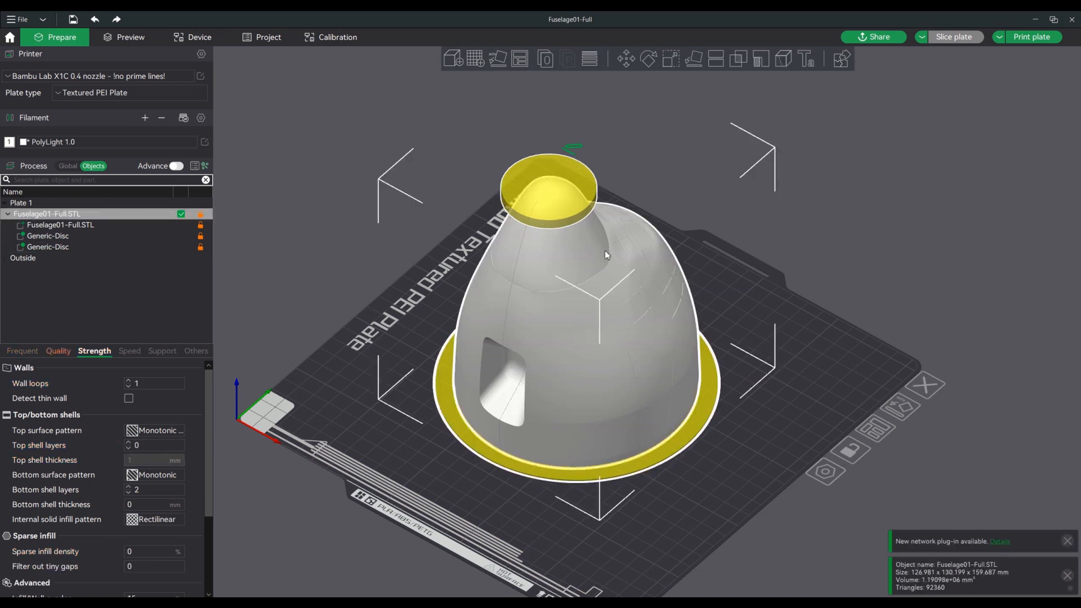
left_click_drag(634, 238, 637, 247)
middle_click_drag(678, 263, 674, 257)
middle_click_drag(797, 254, 795, 253)
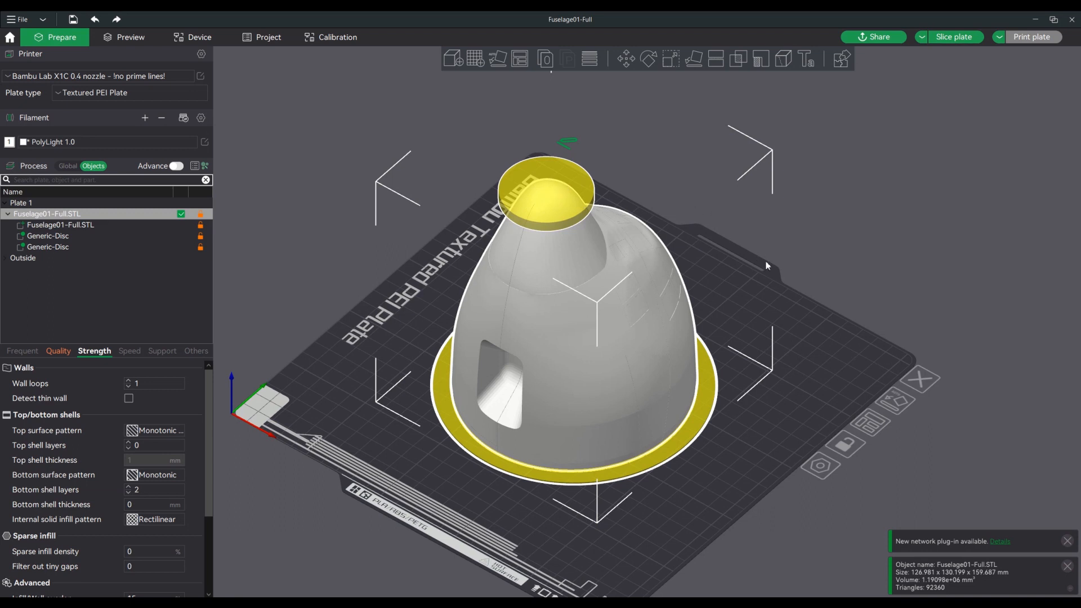
mouse_move(798, 275)
left_mouse_down()
mouse_move(775, 253)
mouse_move(801, 271)
left_mouse_up()
scroll(597, 161, "up", 5)
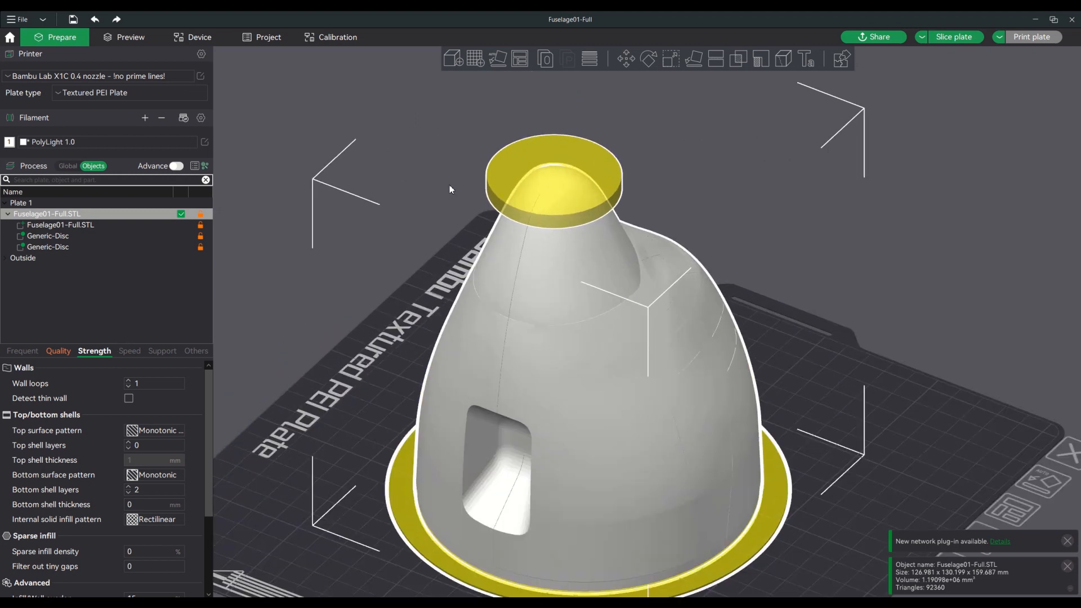
left_click(53, 245)
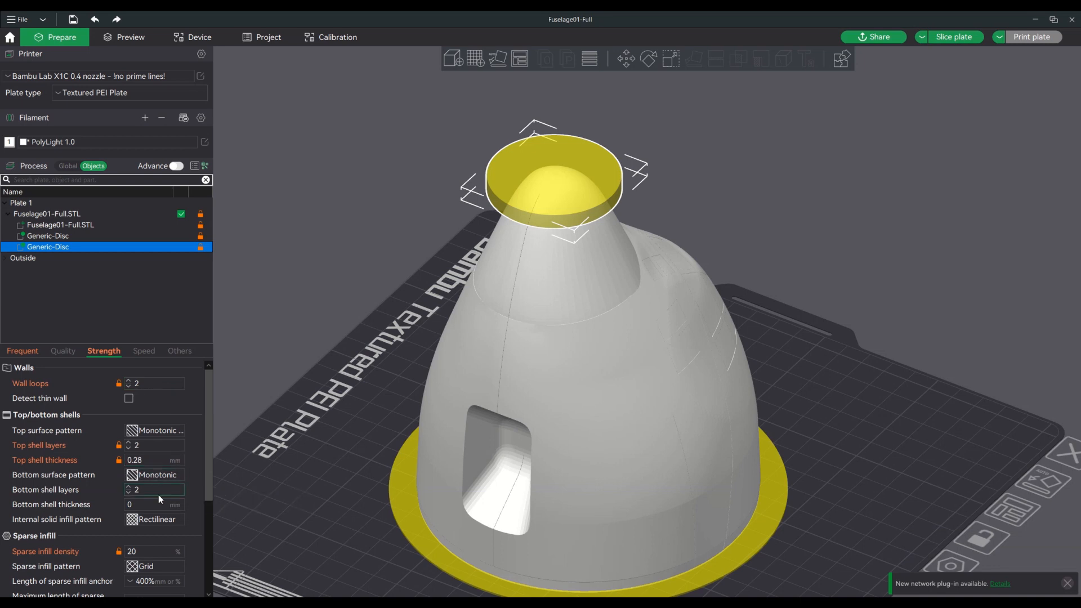
scroll(151, 512, "down", 1)
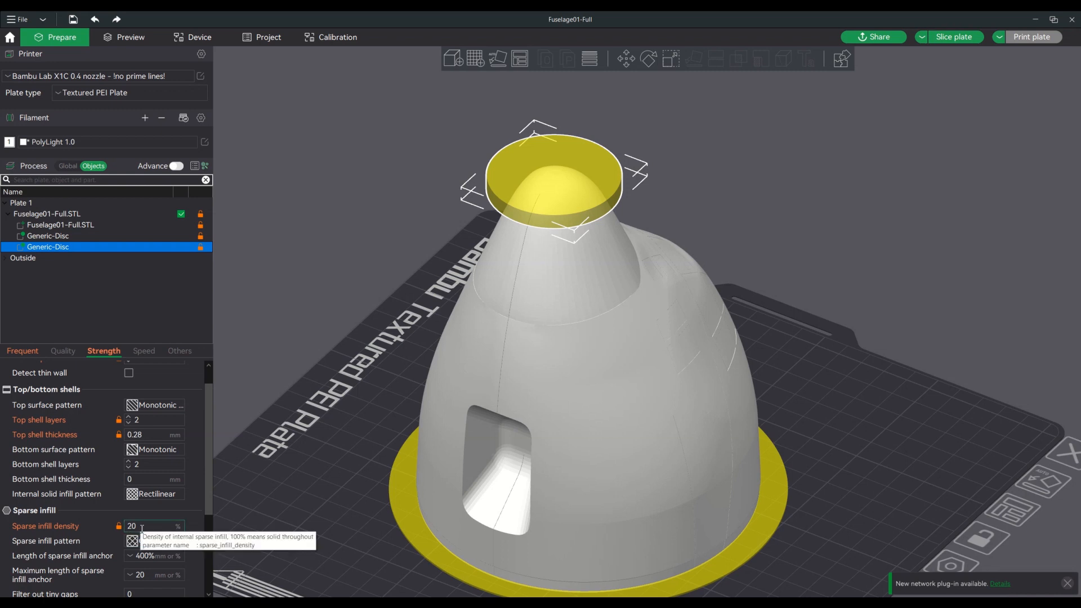
scroll(144, 526, "up", 1)
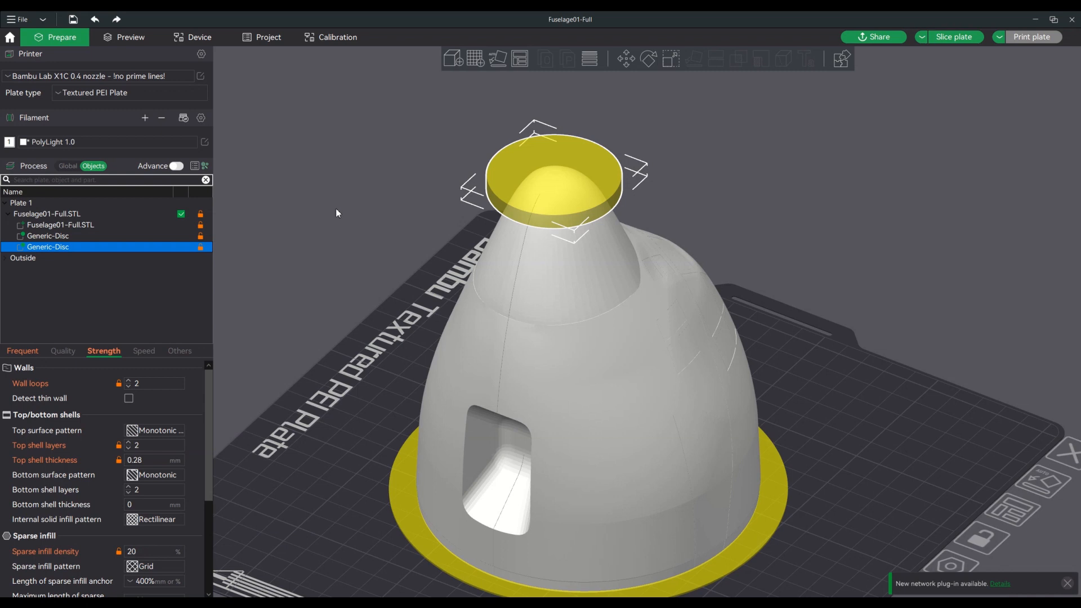
Examine the sliced fuselage layer by layer, from the thickened base and single-wall ribs up to the nose tip.
left_click(126, 40)
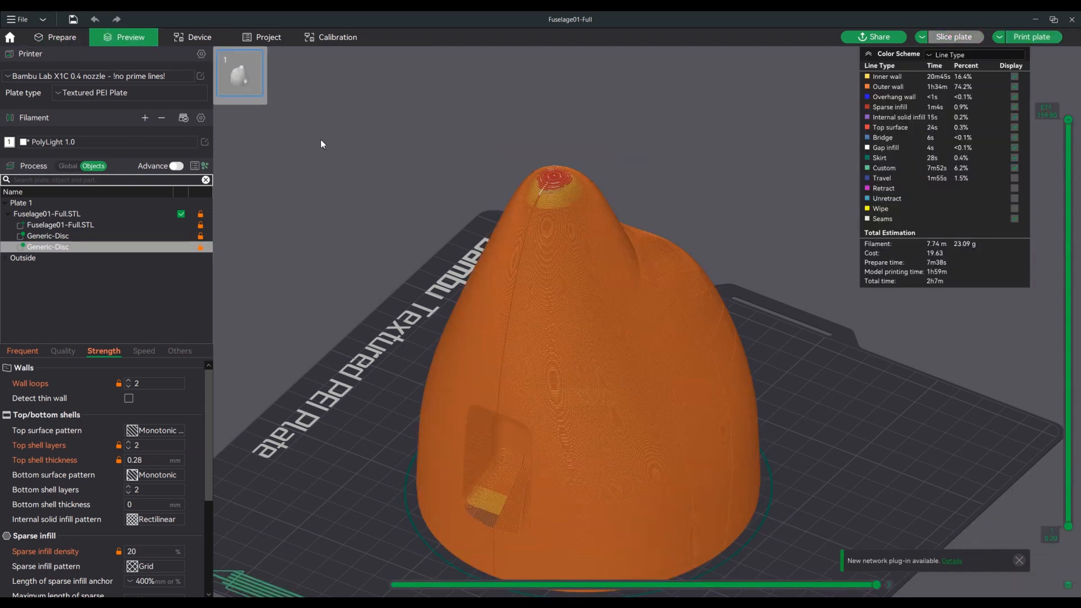
middle_click_drag(707, 235, 724, 182)
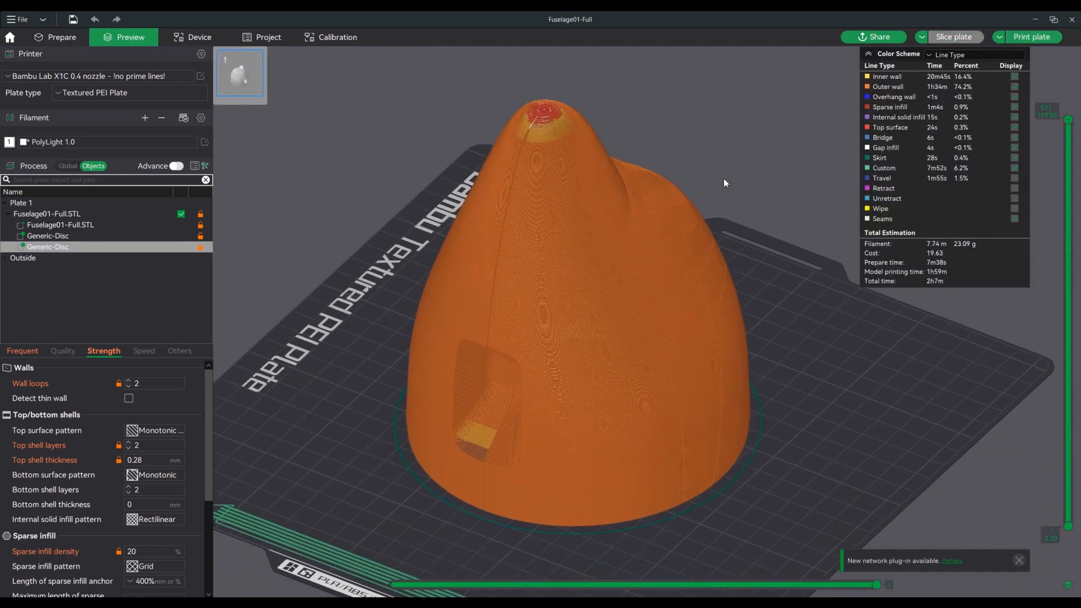
left_click_drag(1068, 119, 1077, 510)
left_click_drag(847, 376, 788, 398)
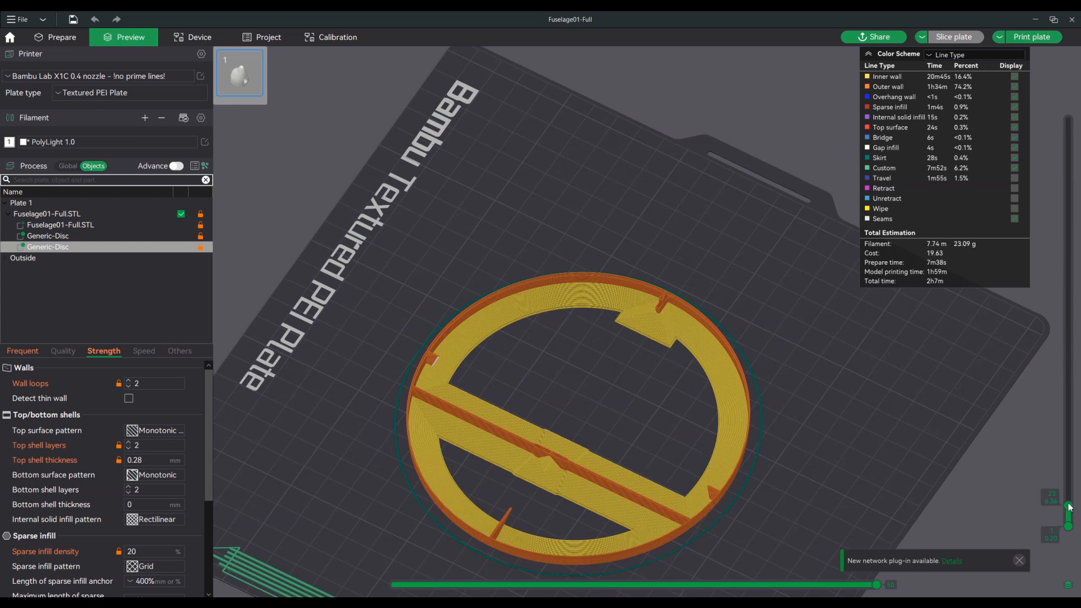
left_click_drag(1068, 506, 1068, 469)
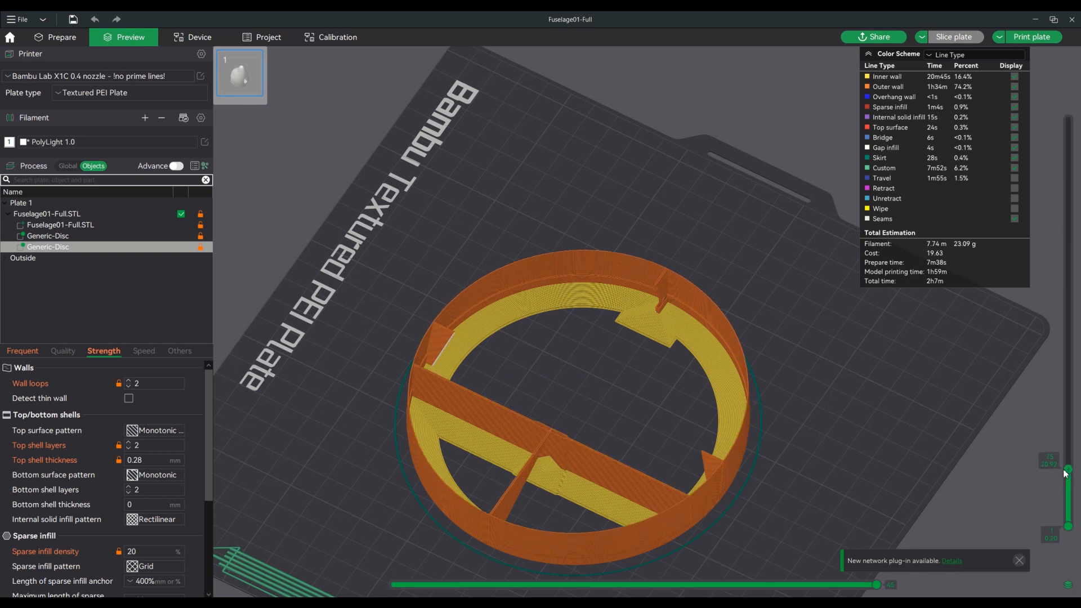
left_click_drag(829, 396, 758, 317)
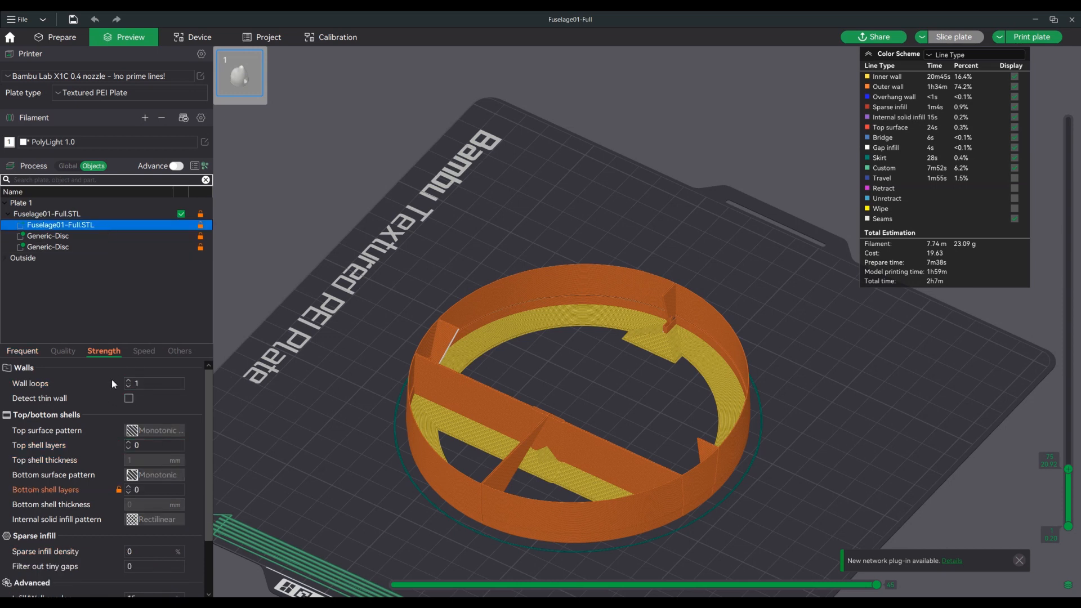
left_click_drag(1068, 470, 1050, 123)
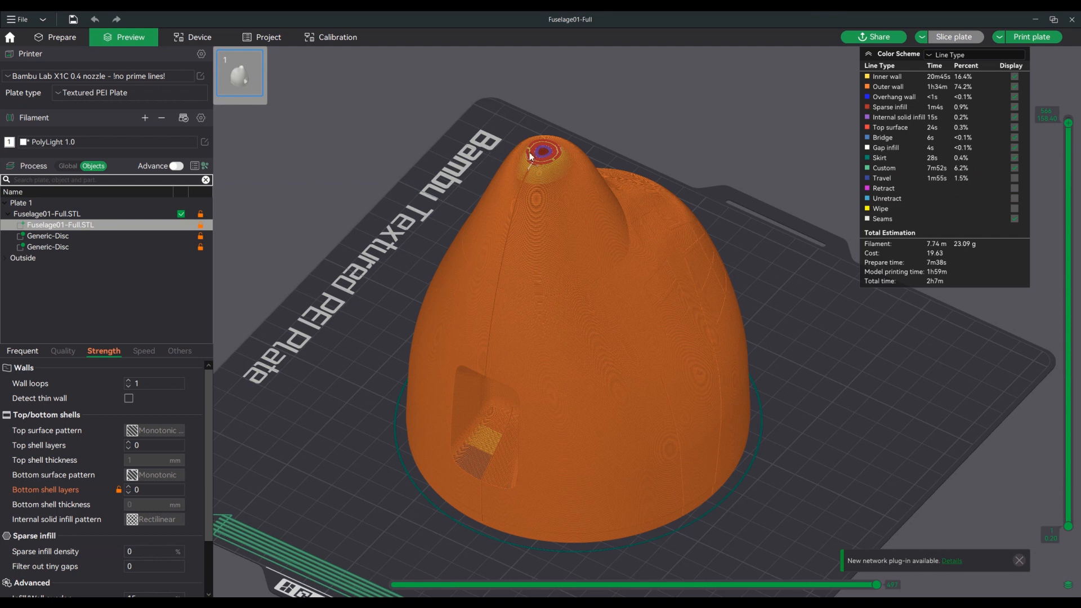
Cut the sliced preview down to about mid-height and inspect the internal ribs, their seam line and the thickened base ring from several angles.
mouse_move(1068, 124)
left_mouse_down()
mouse_move(1071, 142)
mouse_move(1069, 120)
left_mouse_up()
left_click_drag(1071, 124, 1076, 359)
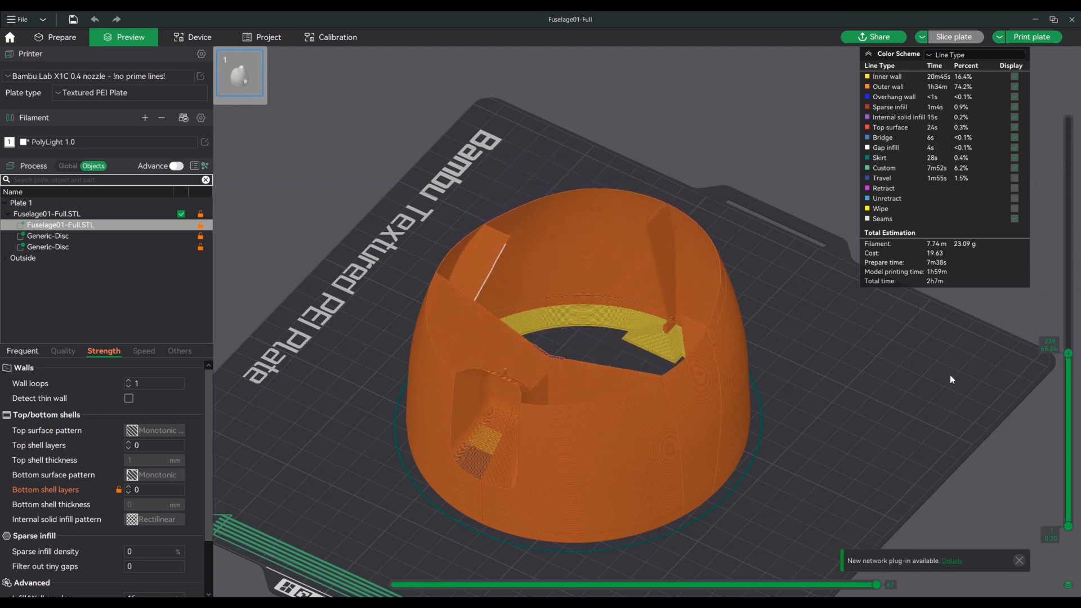
left_click_drag(1068, 358, 1069, 369)
left_click_drag(895, 427, 881, 438)
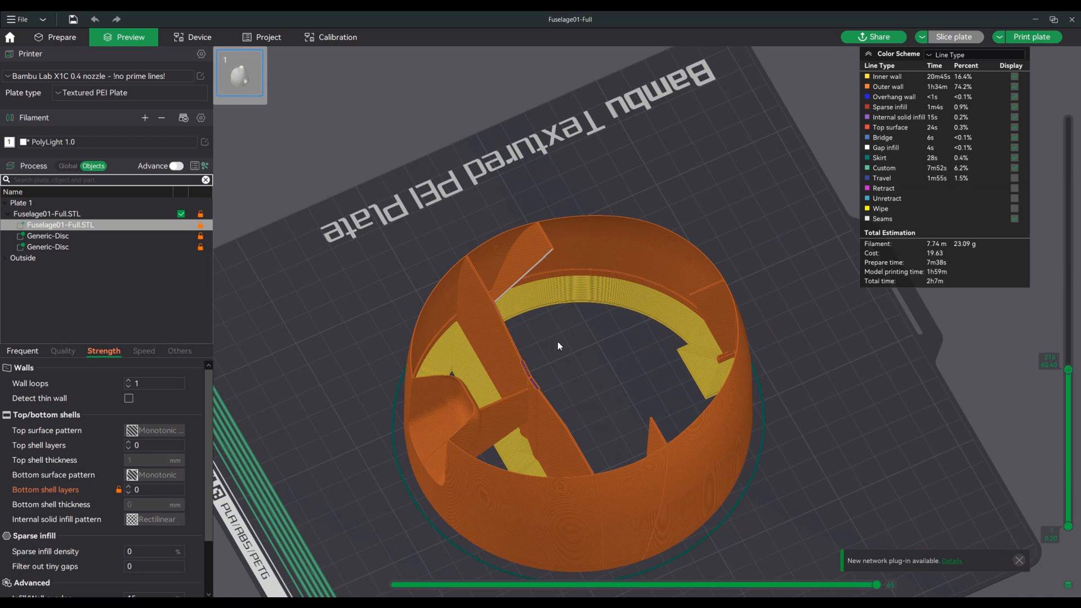
left_click_drag(558, 341, 550, 342)
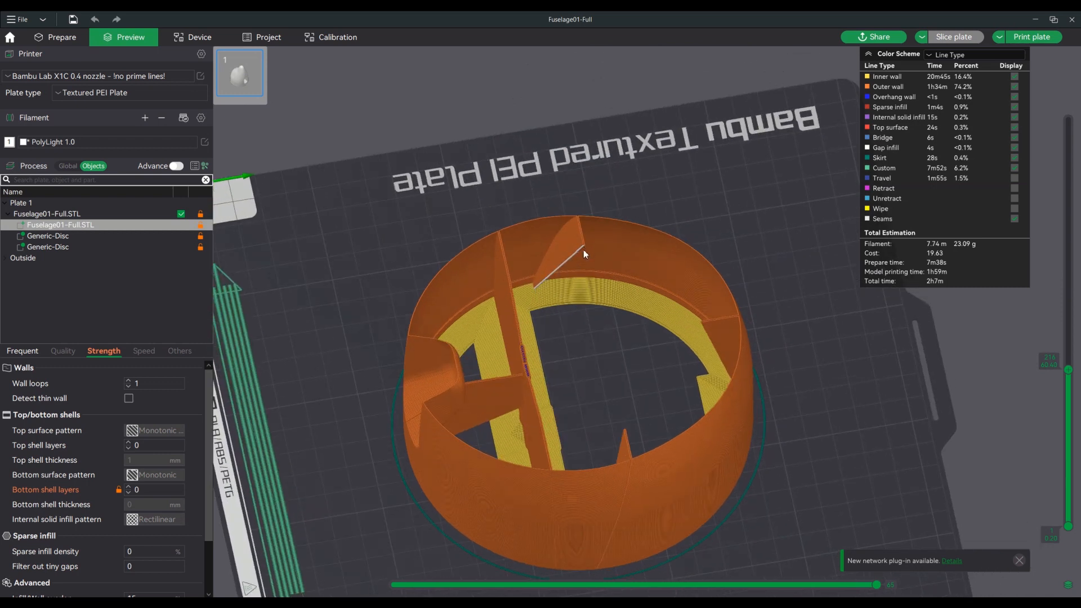
left_click_drag(586, 246, 512, 286)
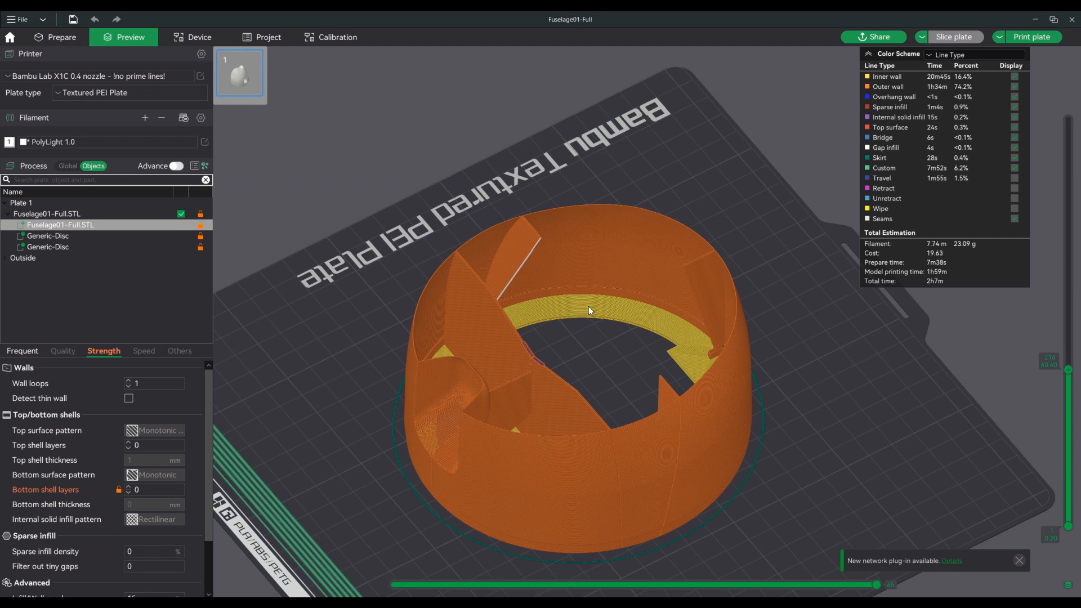
Raise the previewed layers to just below the nose and examine the hollow upper fuselage from the front and back.
scroll(589, 309, "down", 2)
left_click_drag(1068, 370, 1042, 224)
left_click_drag(780, 349, 593, 268)
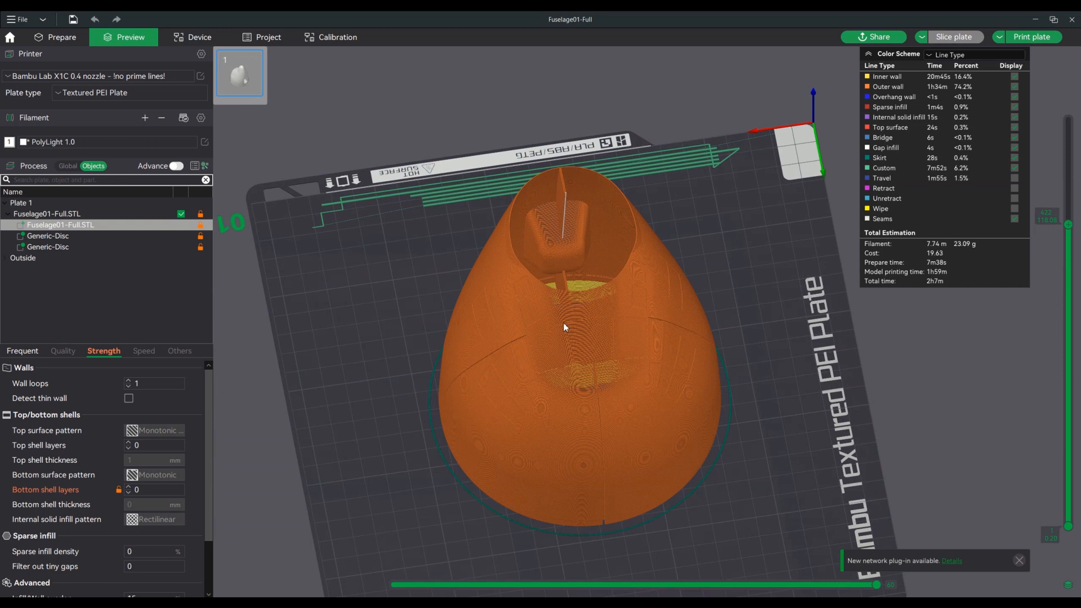
left_click_drag(534, 356, 612, 350)
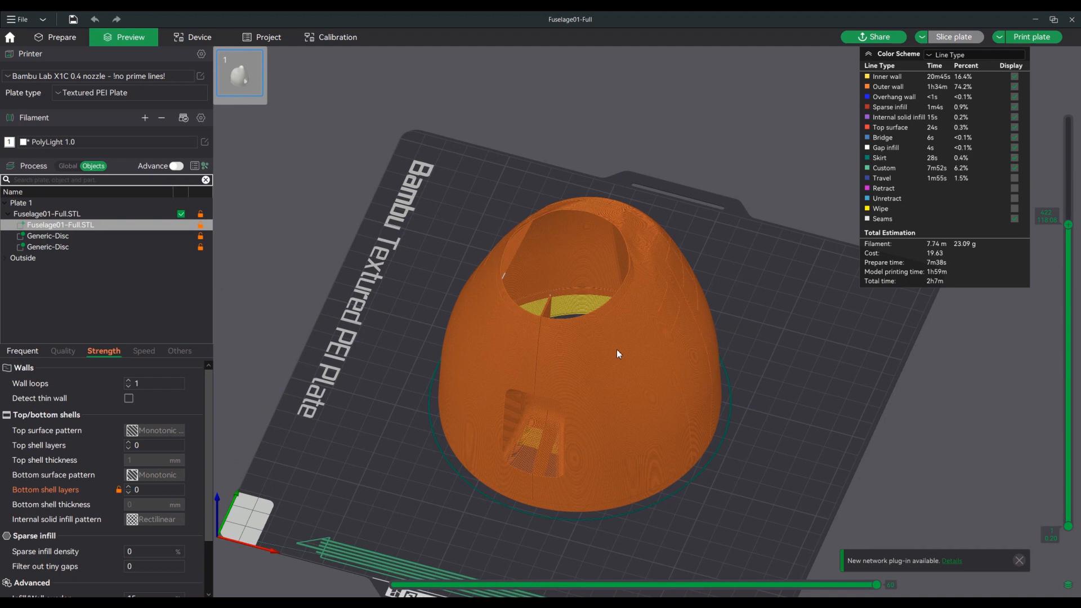
Show all layers of the sliced fuselage and inspect the reinforced nose tip up close, ending on a view of the whole model.
left_click_drag(1068, 224, 1072, 119)
scroll(563, 200, "up", 5)
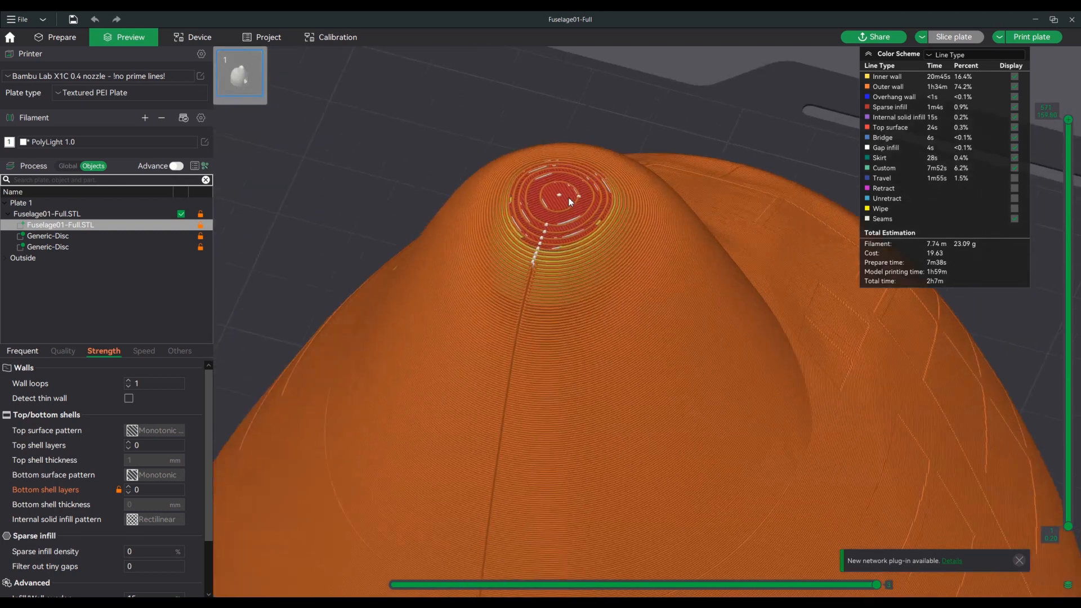
scroll(563, 206, "up", 3)
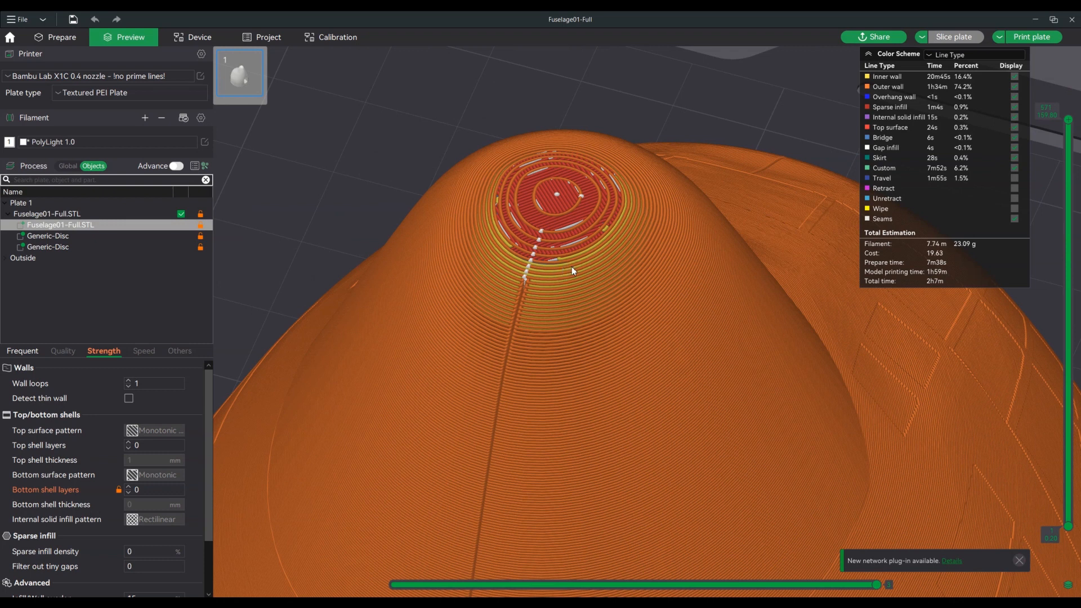
scroll(579, 261, "down", 3)
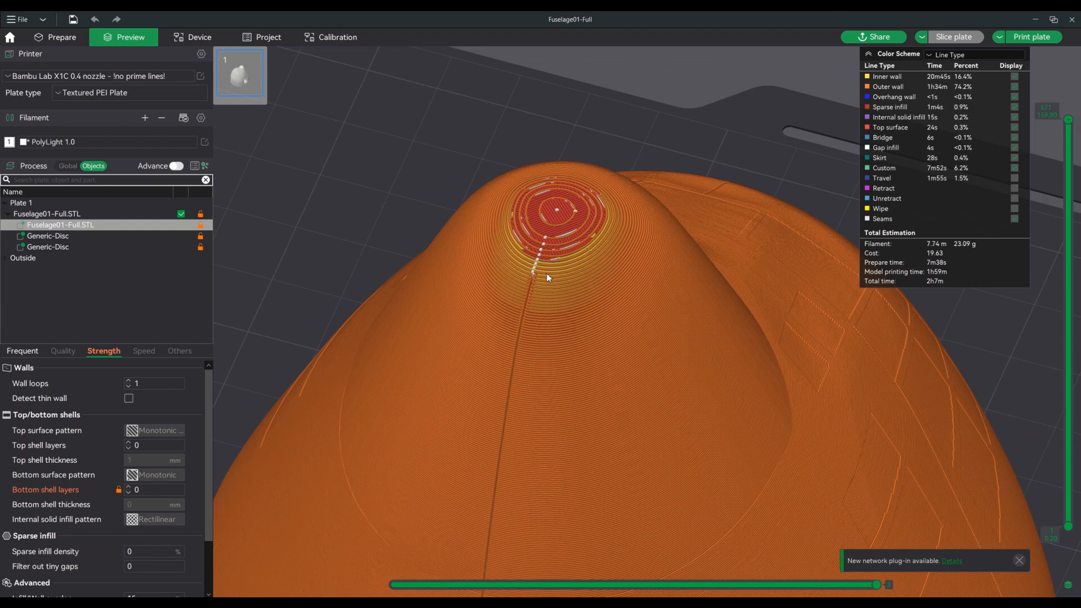
scroll(549, 277, "down", 5)
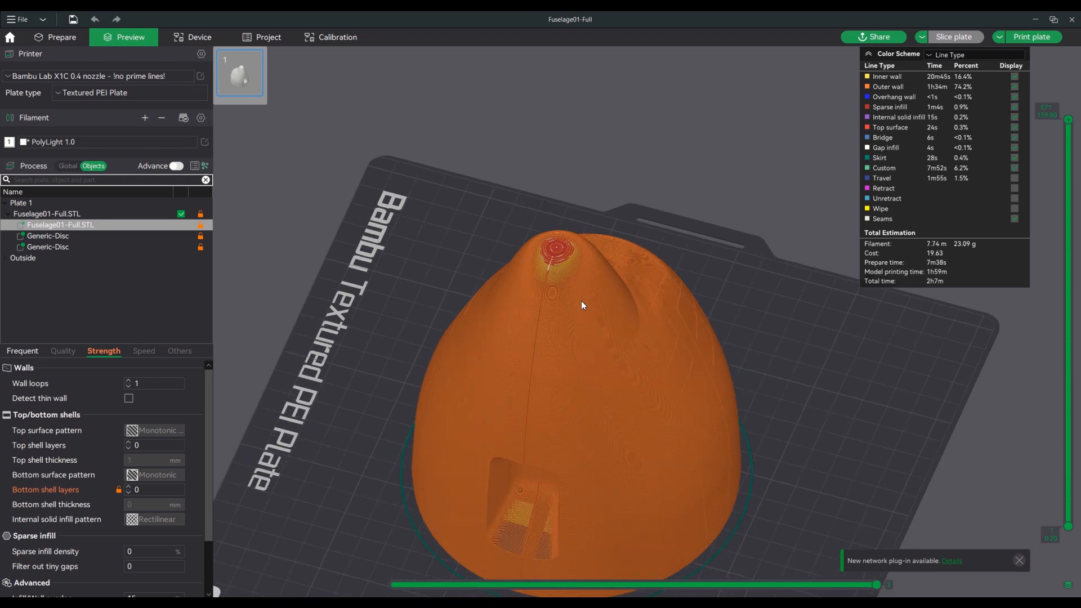
mouse_move(755, 340)
left_mouse_down()
mouse_move(732, 278)
mouse_move(743, 325)
left_mouse_up()
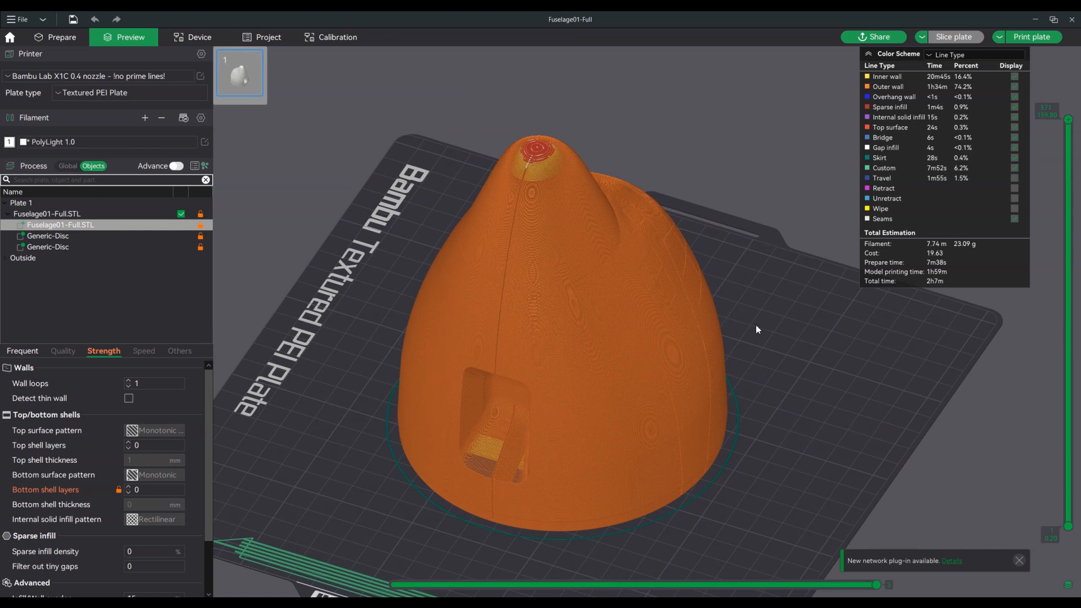